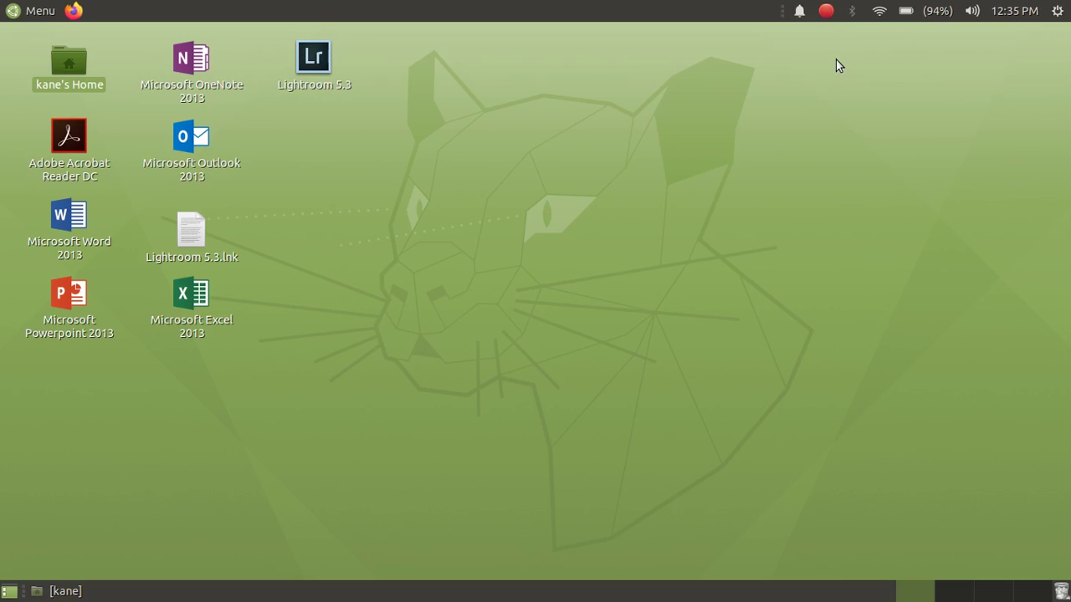
Launch the Chromium browser from a new terminal with the command chromium.
key(ctrl+alt+t)
text(chro)
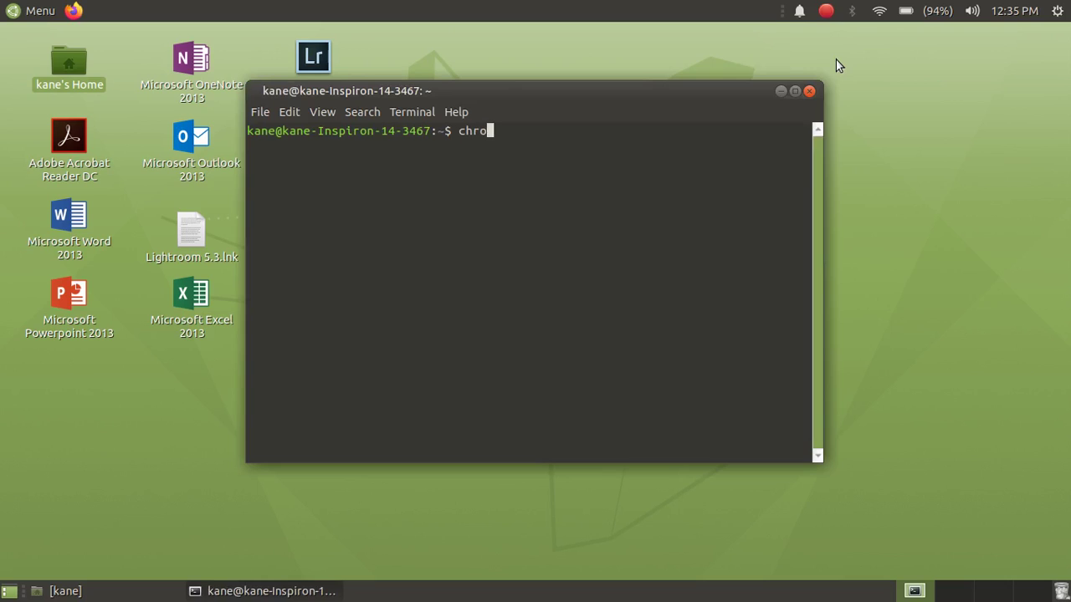
text(mium)
key(Return)
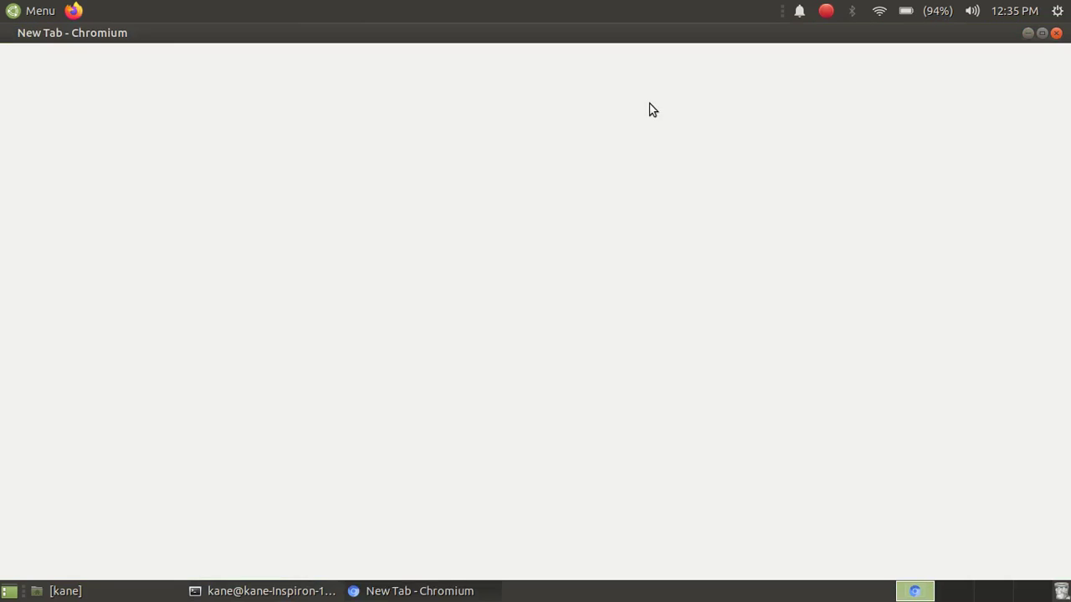
Search the web for tor browser, find the Linux download on the Tor Project download page, and close the browser and terminal.
text(to)
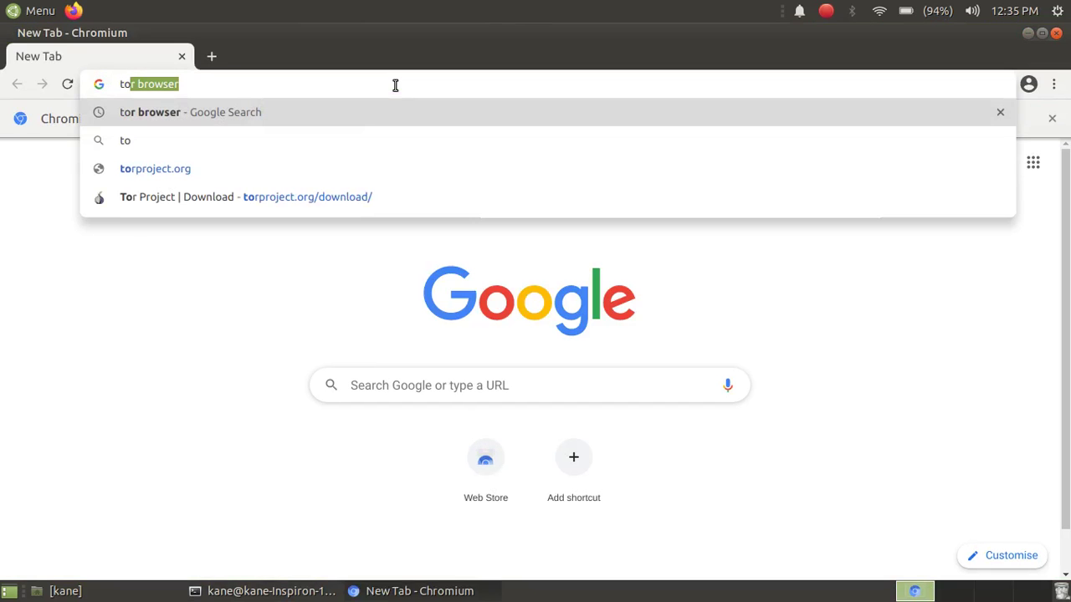
key(Return)
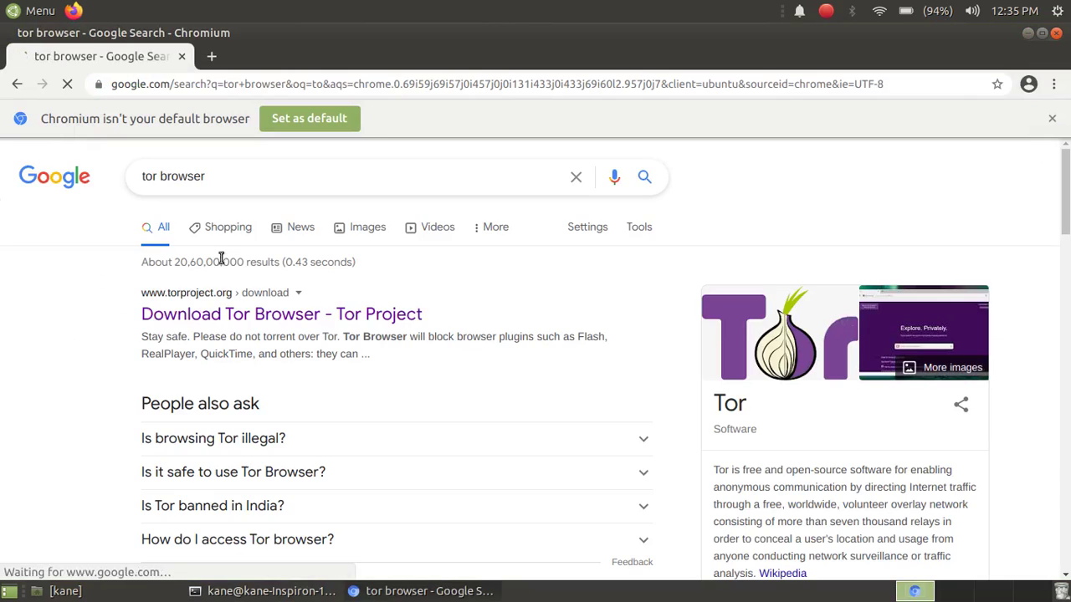
click(211, 310)
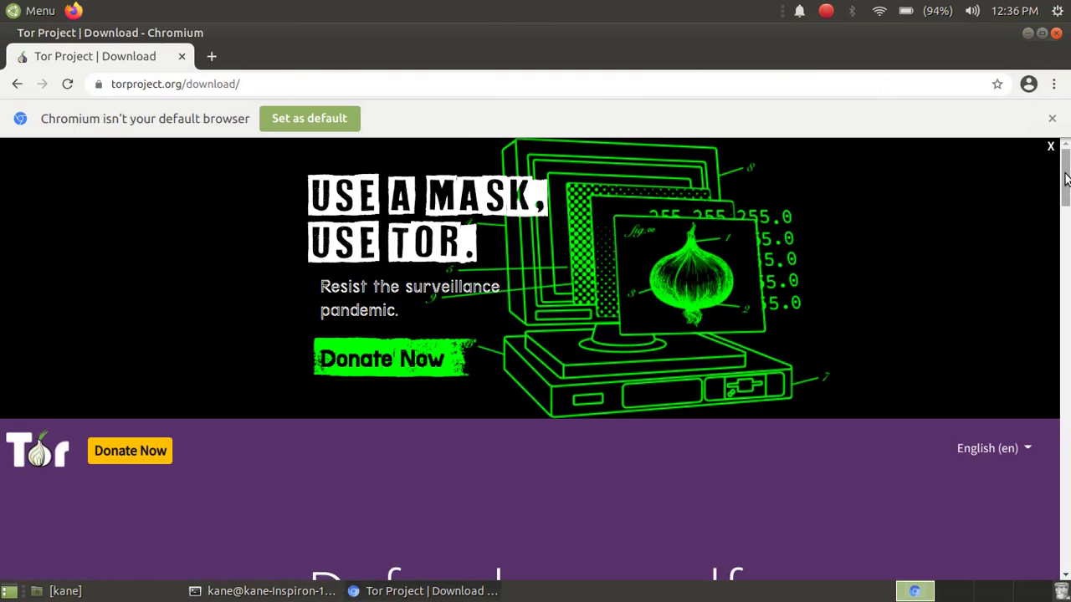
drag(1065, 179, 1067, 235)
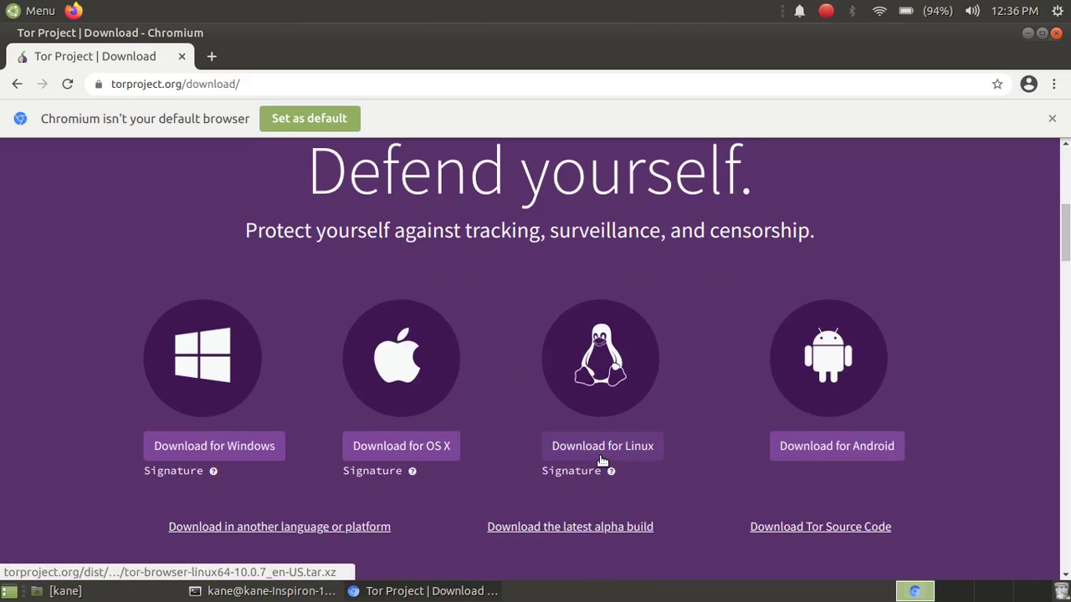
click(181, 56)
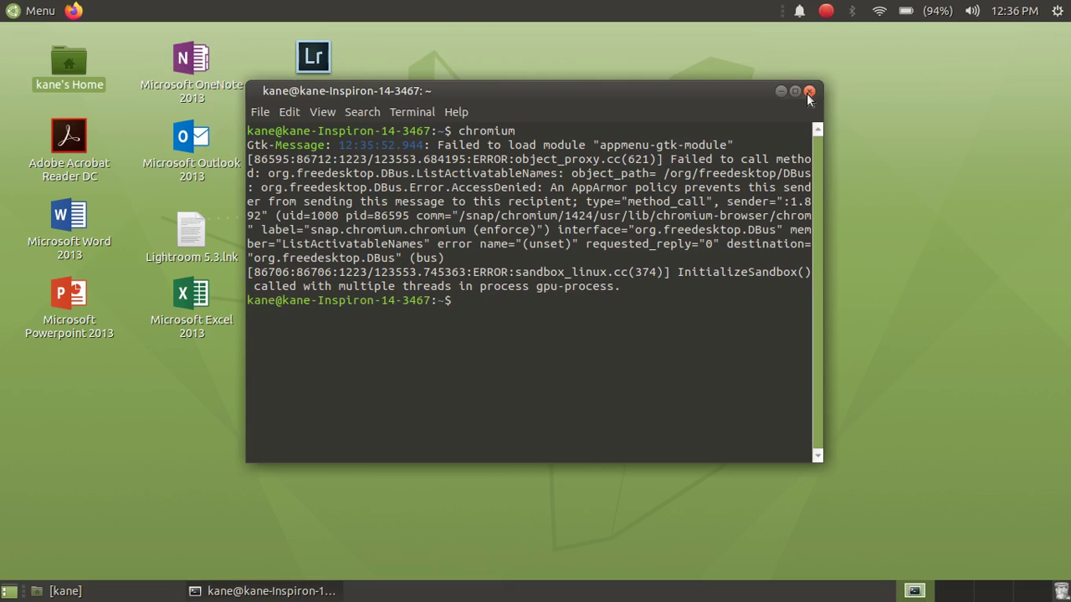
click(809, 92)
Extract tor-browser-linux64-10.0.7_en-US.tar.xz in place in the home folder and open the extracted tor-browser_en-US folder.
double_click(65, 64)
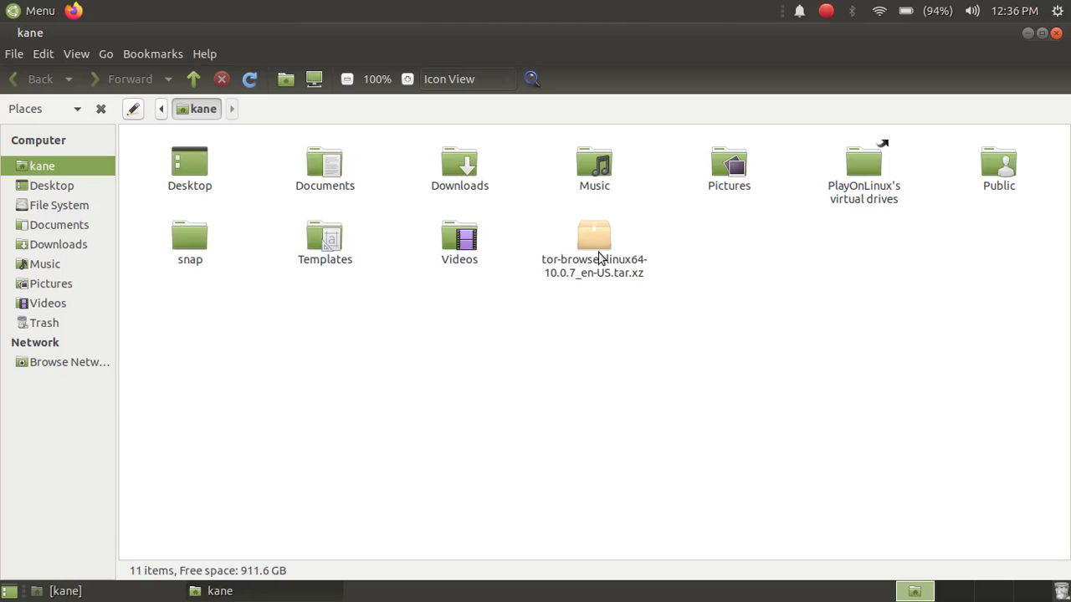
click(599, 258)
right_click(599, 258)
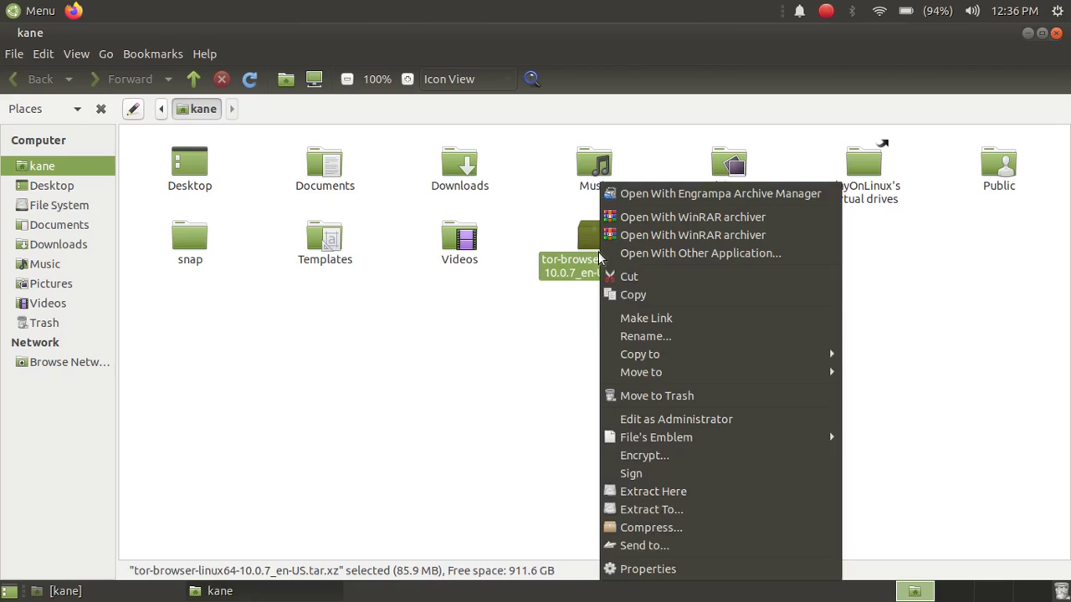
click(667, 497)
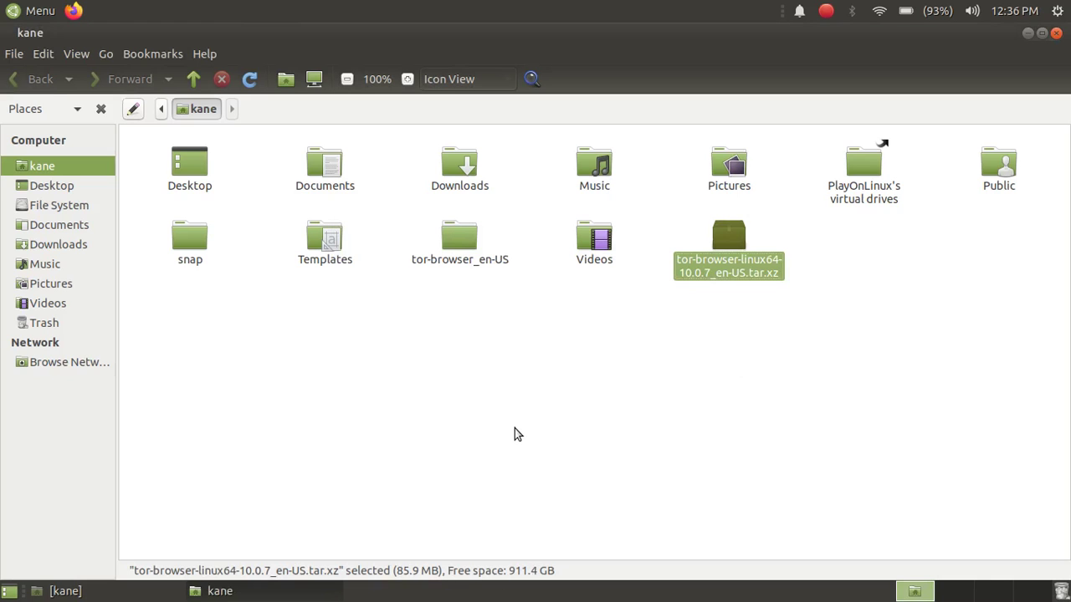
click(515, 434)
double_click(457, 266)
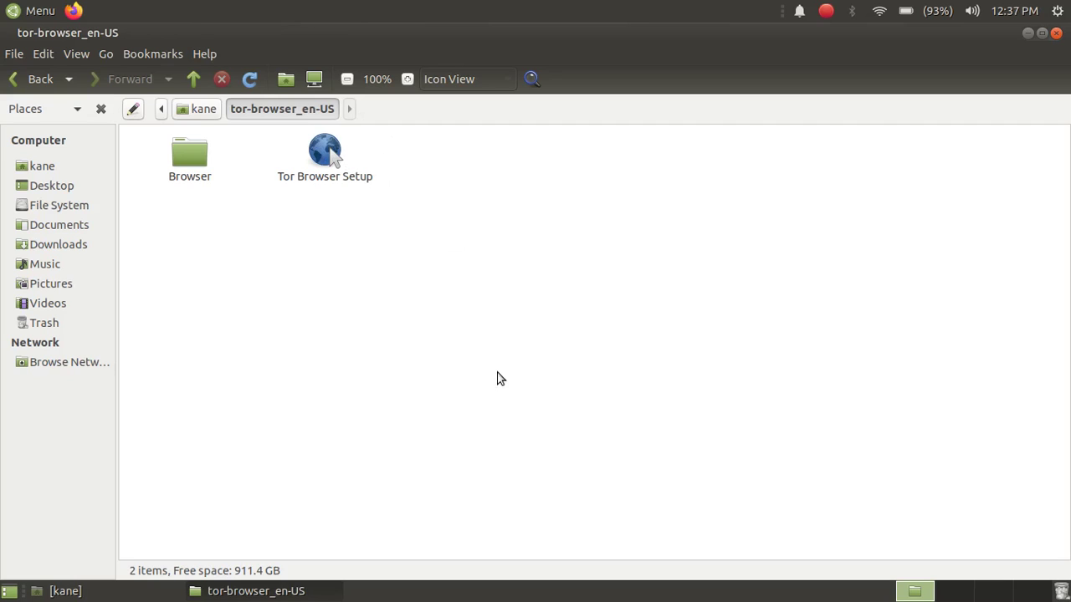
Open a new terminal, move it clear of the folder's files, and list the home directory with ls.
key(ctrl+alt+t)
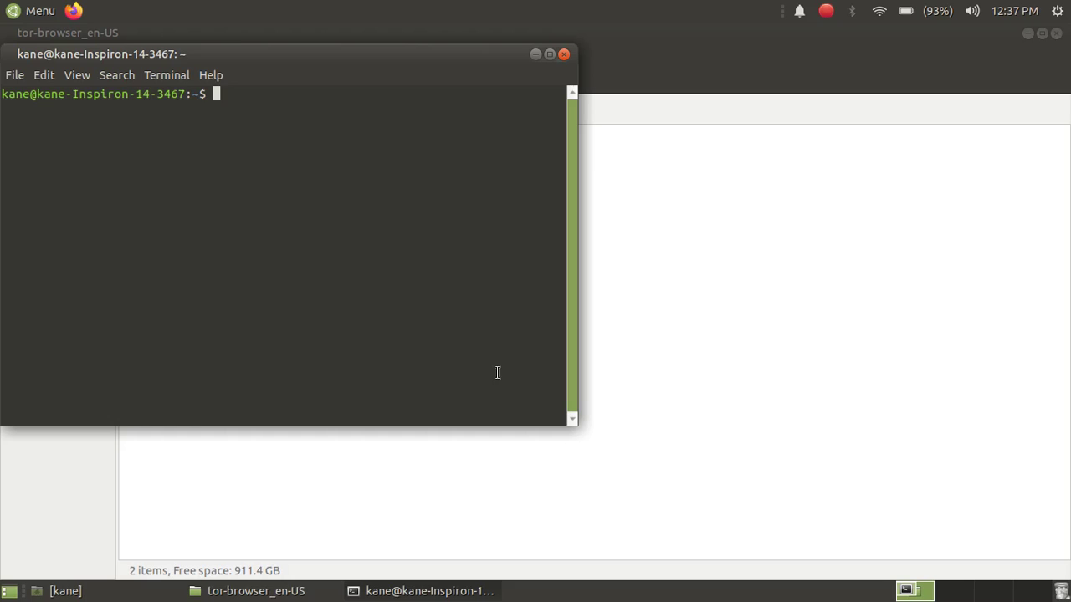
drag(370, 48, 729, 175)
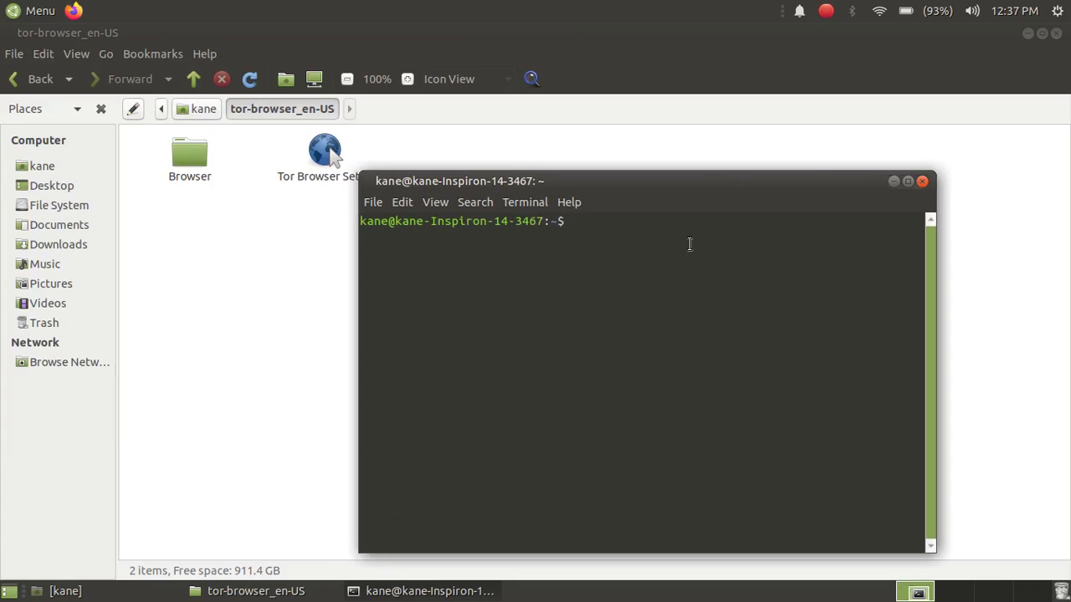
text(ls)
key(Return)
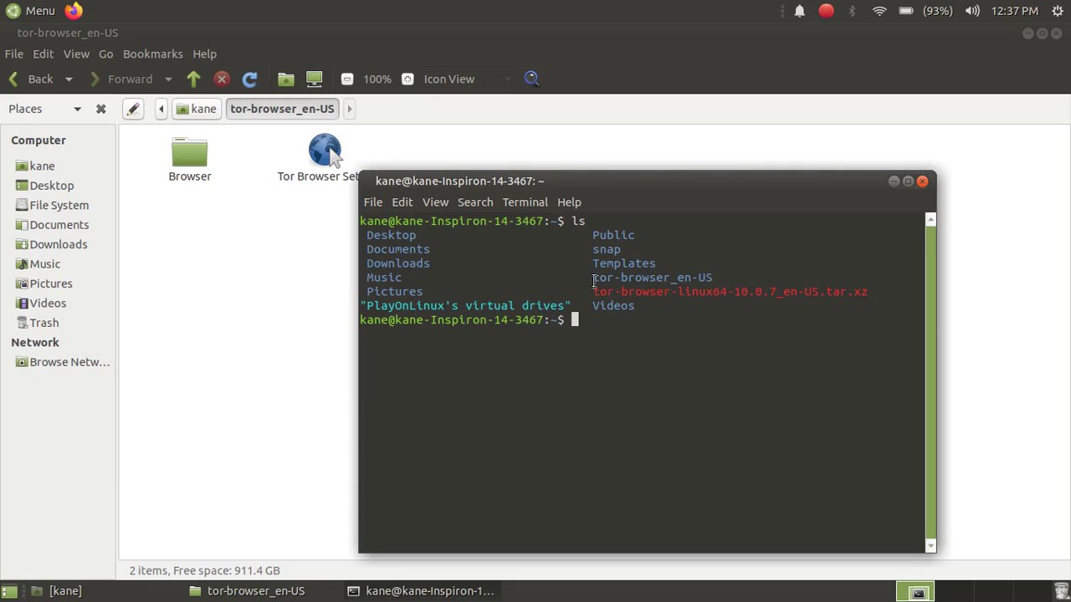
Change the terminal's working directory to tor-browser_en-US with cd.
drag(593, 281, 727, 277)
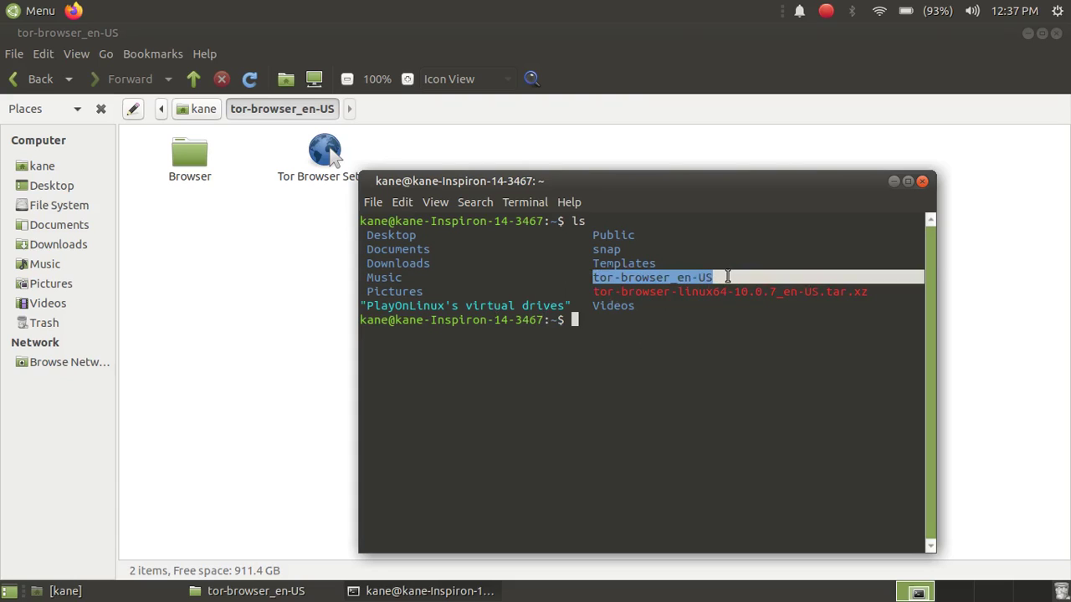
click(688, 310)
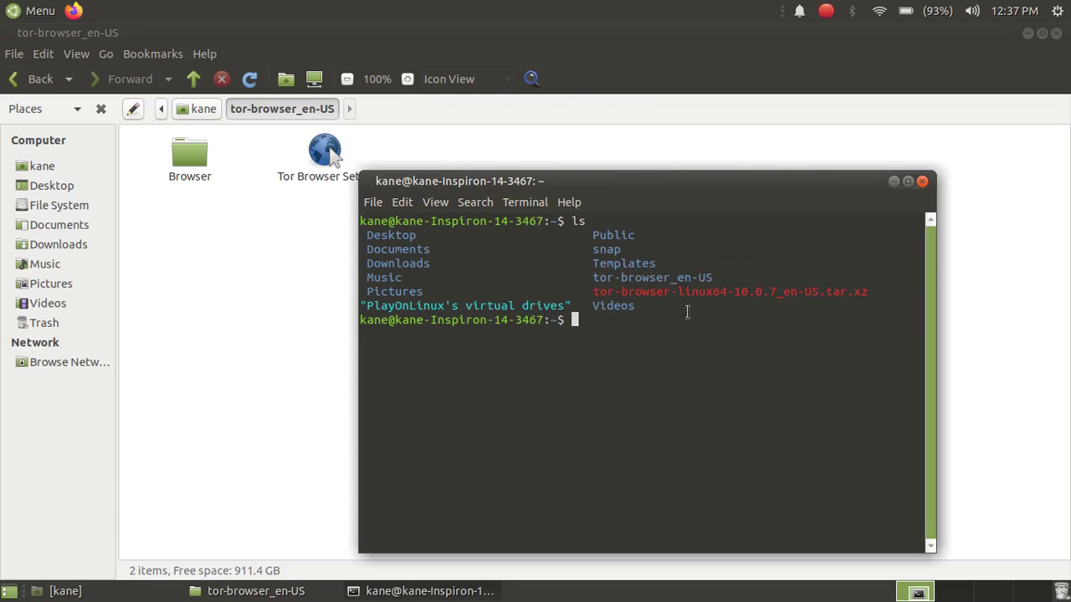
text(cd)
text(tor-browser_en-US)
key(Return)
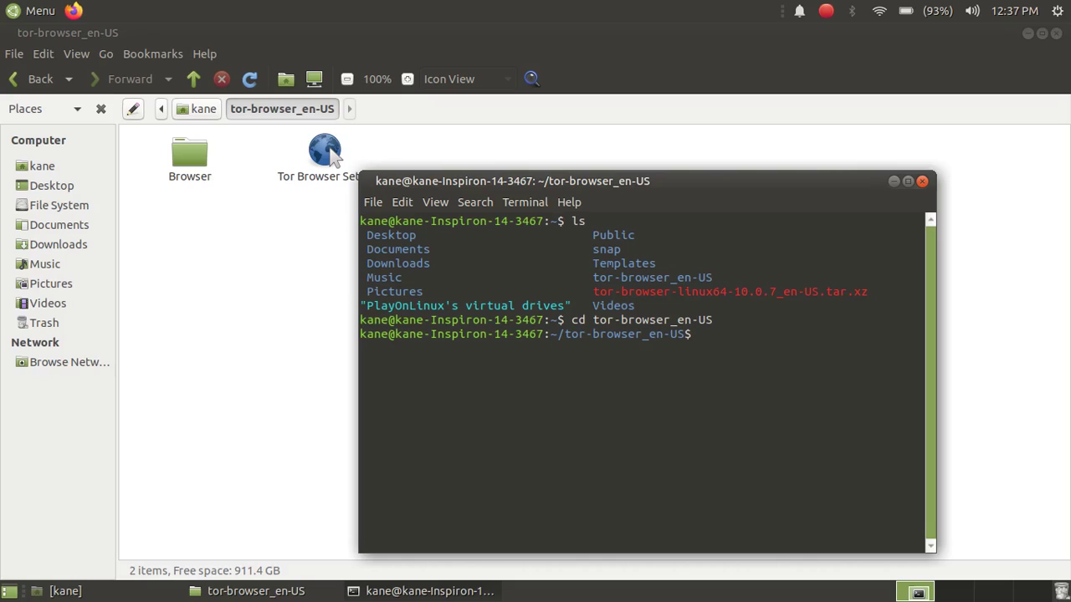
List the contents of tor-browser_en-US with ls and compare start-tor-browser.desktop with the files in the folder window.
text(ls)
key(Return)
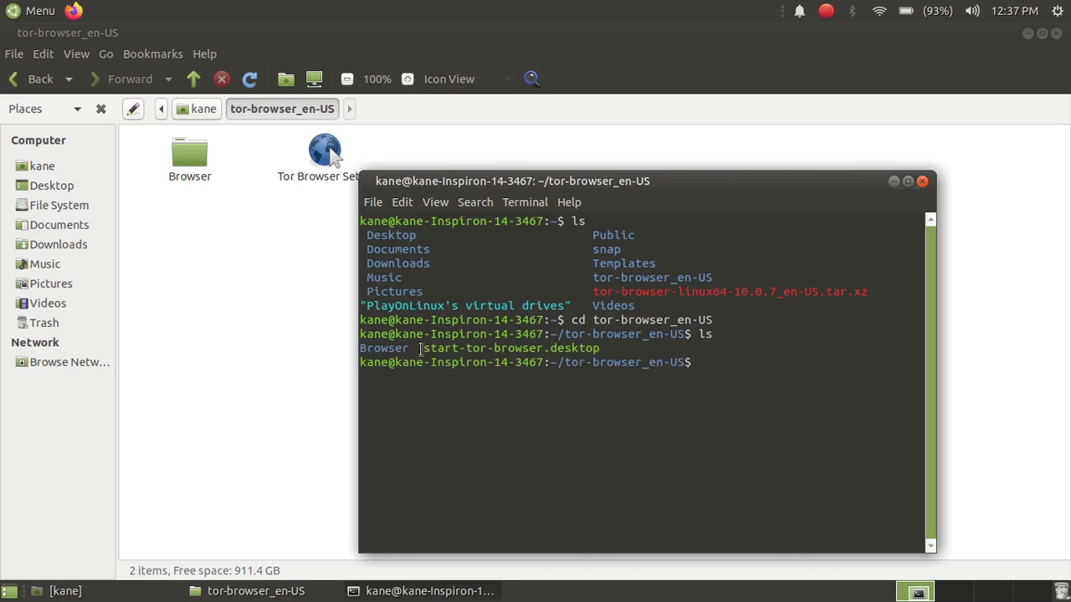
drag(419, 349, 611, 349)
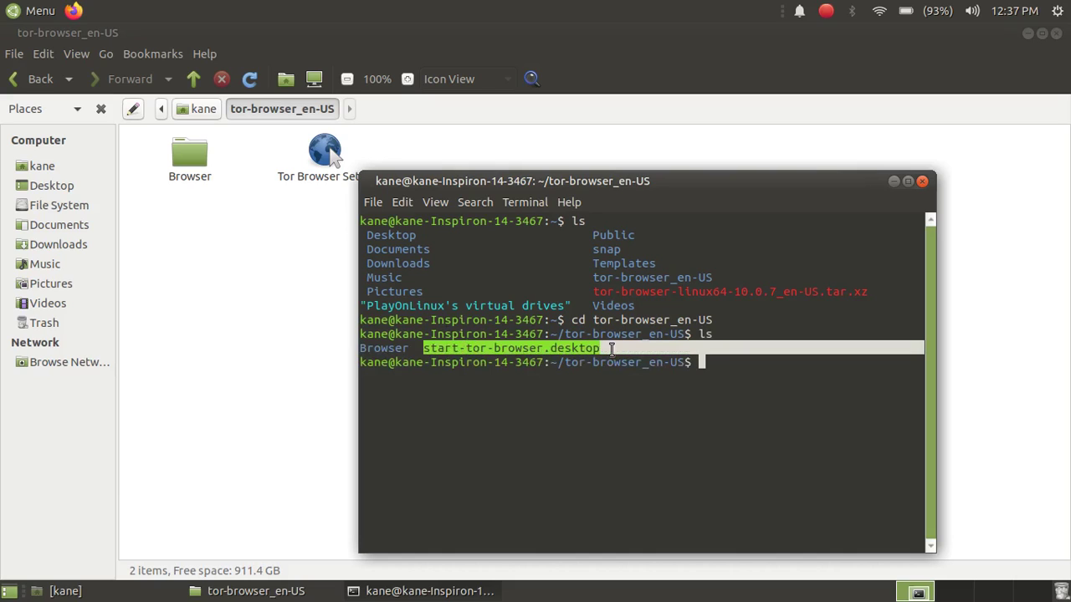
click(249, 418)
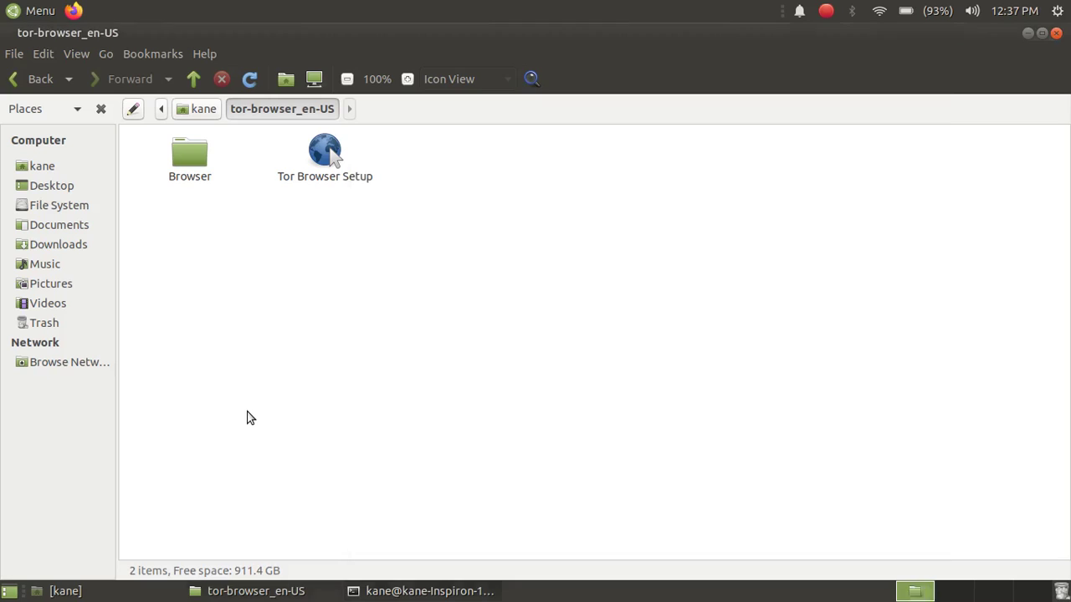
click(414, 591)
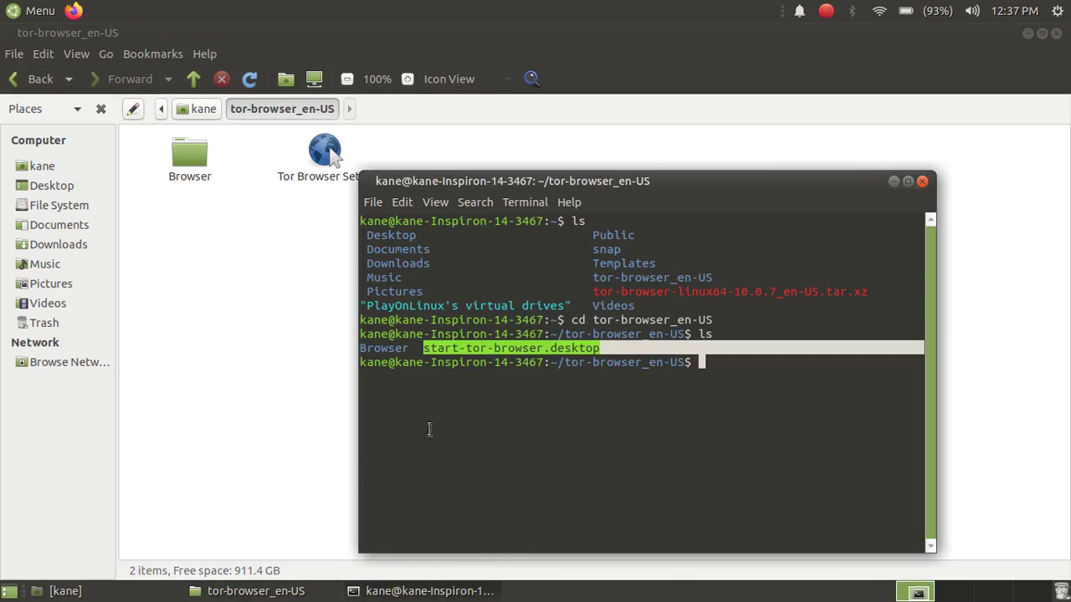
click(547, 399)
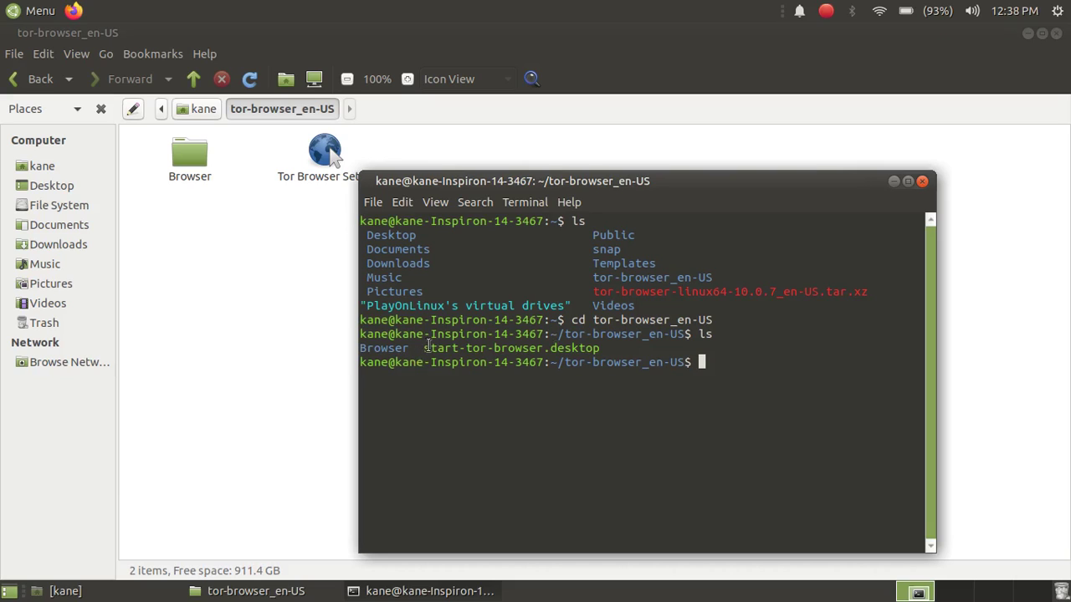
Run ./start-tor-browser.desktop in the terminal to launch Tor Browser.
drag(423, 348, 605, 348)
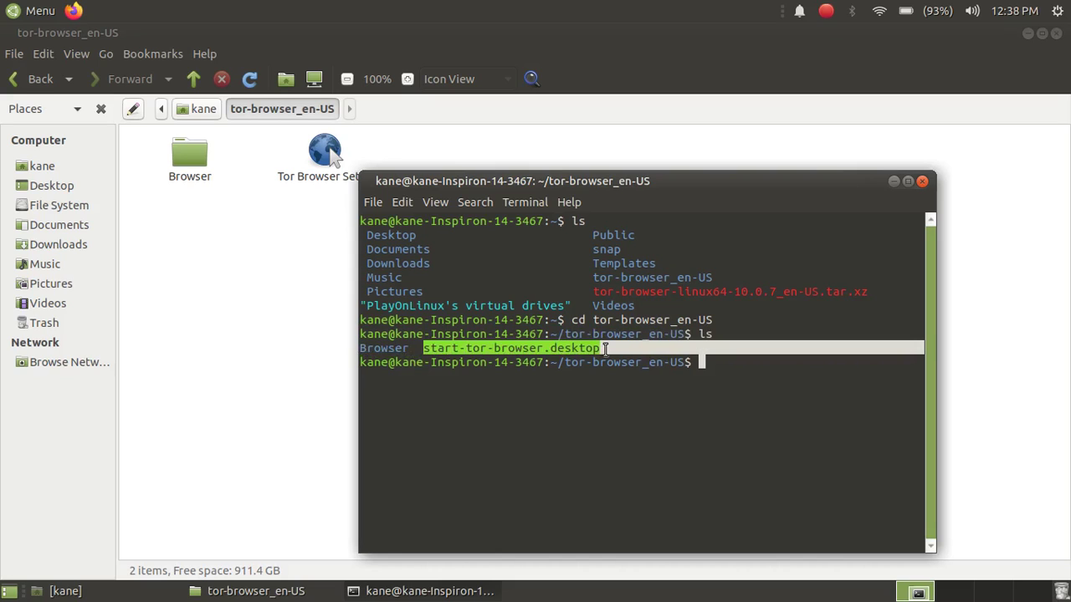
click(726, 377)
text(./)
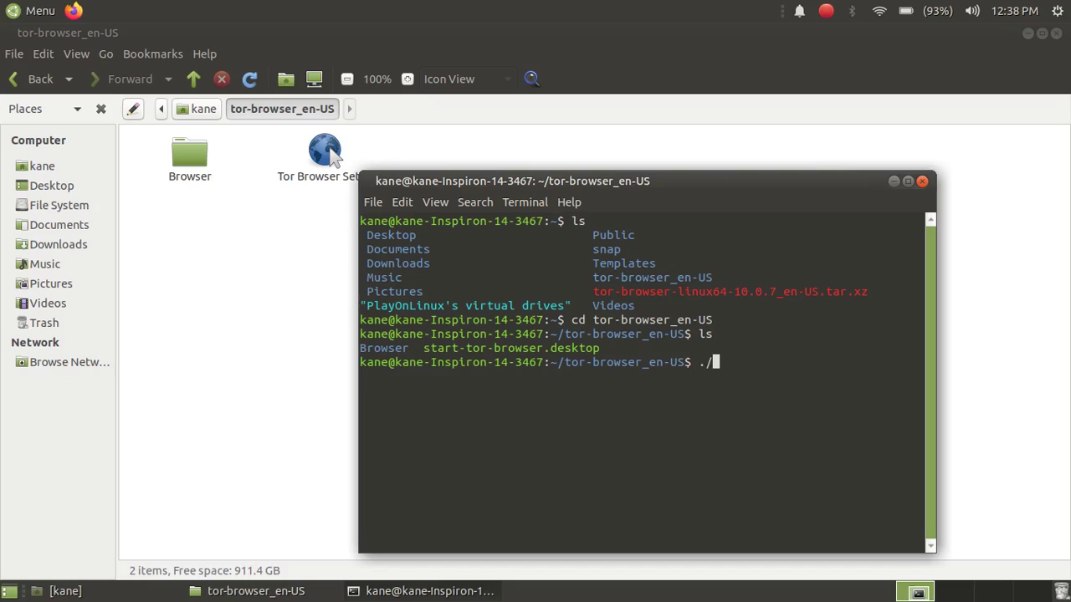
text(start-tor-browser.desktop)
key(Return)
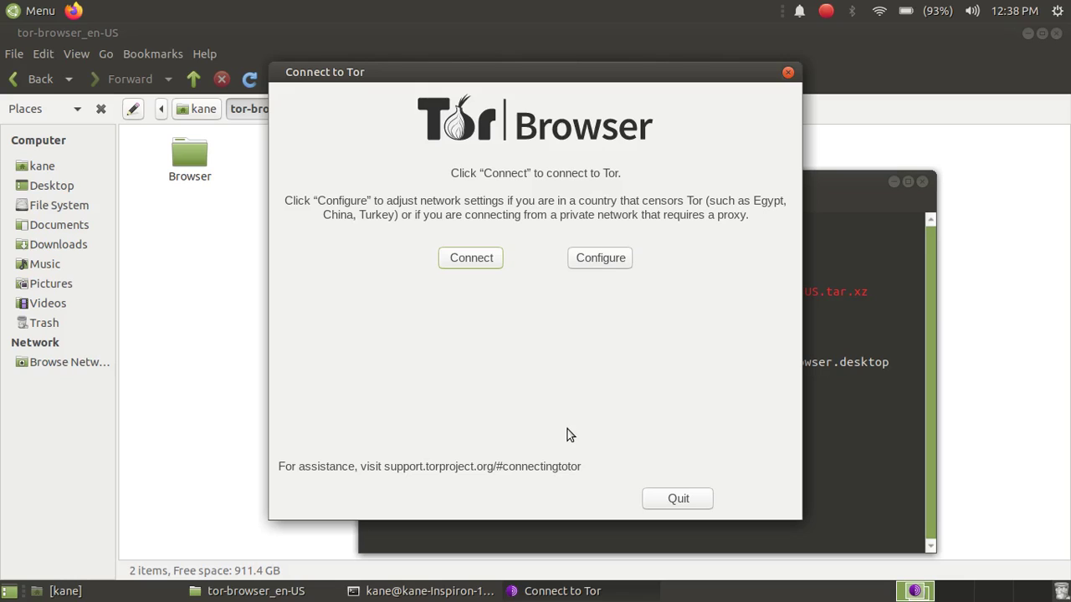
Connect Tor Browser to the Tor network and minimize the terminal while the connection is being established.
click(477, 256)
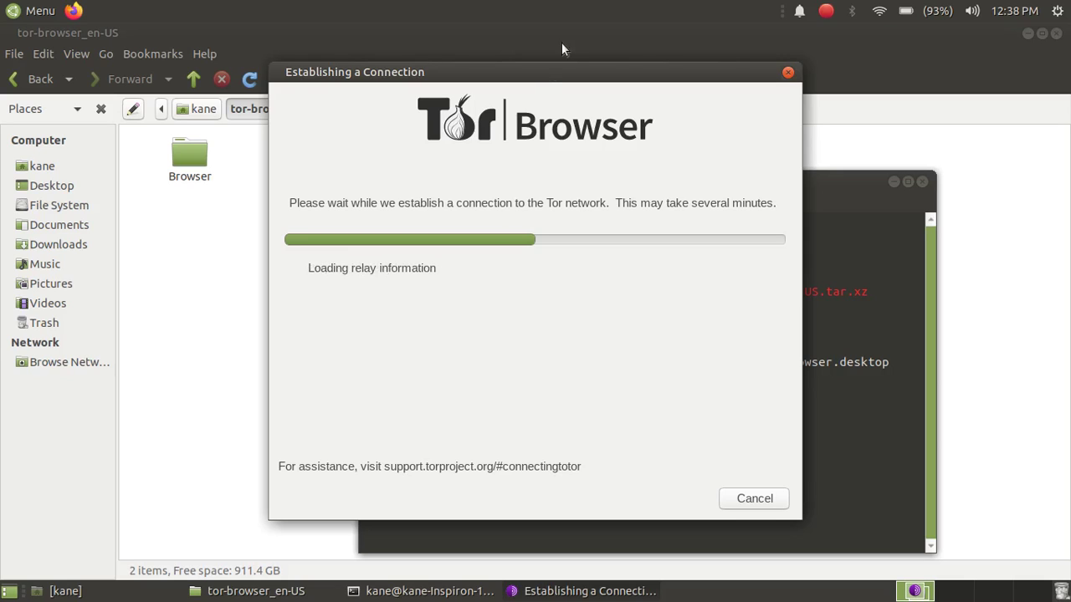
drag(548, 72, 388, 91)
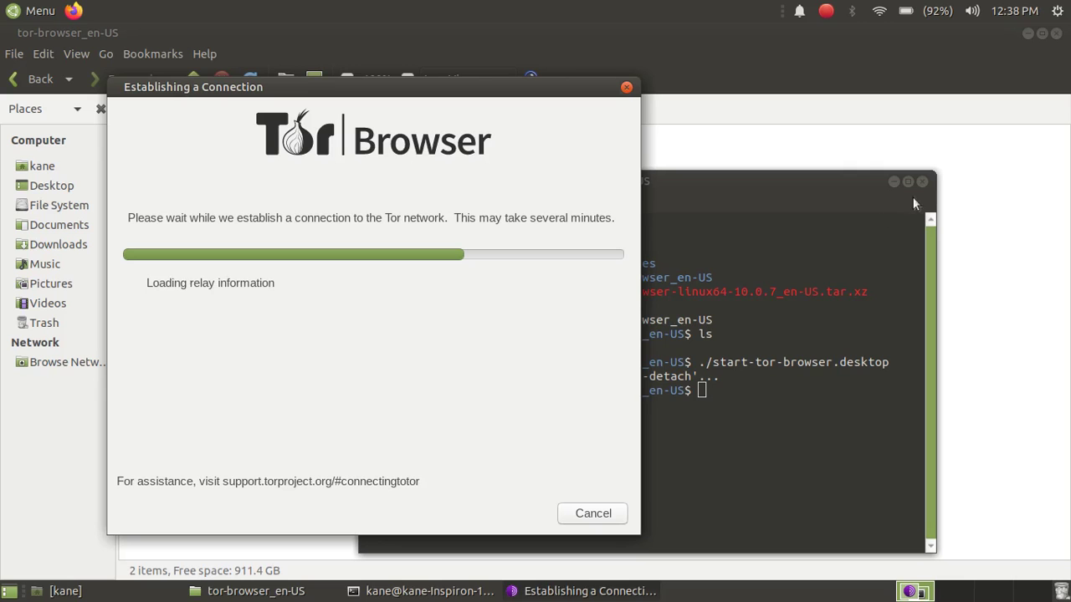
drag(841, 186, 877, 166)
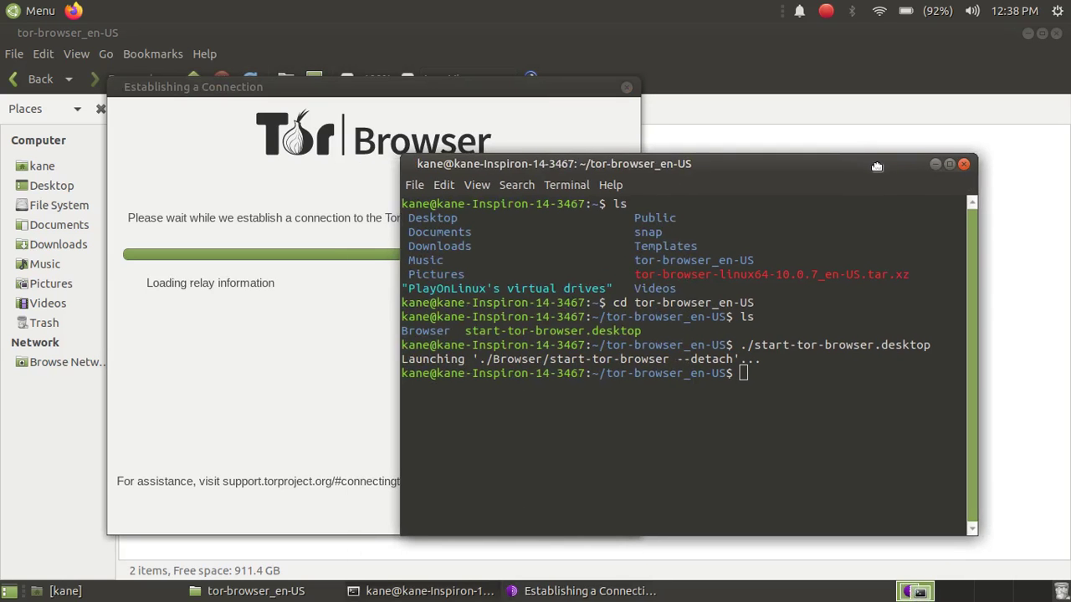
click(935, 163)
drag(397, 99, 598, 246)
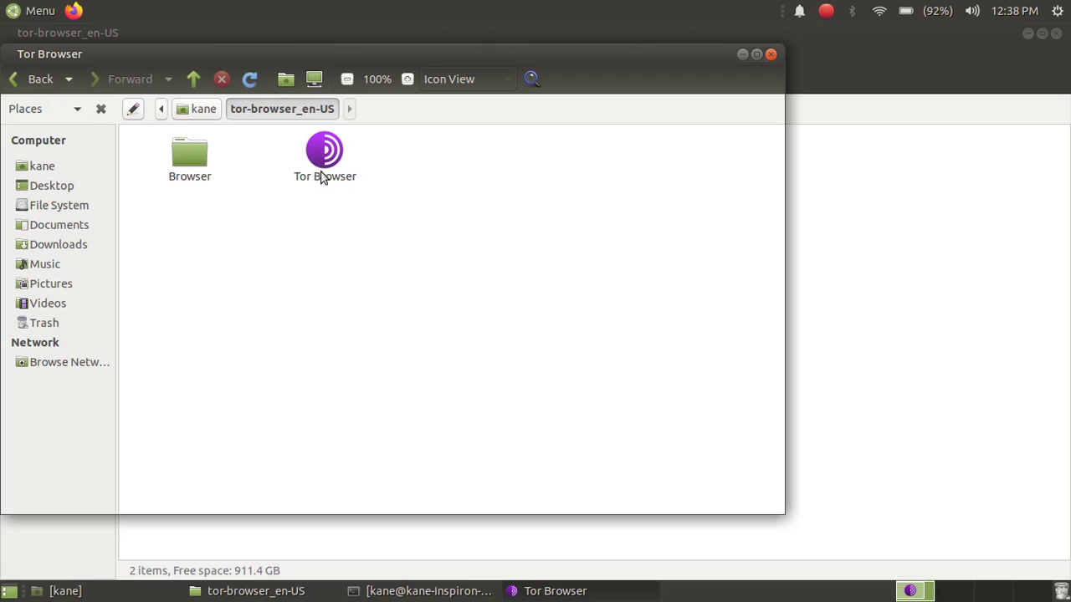
Maximize the Tor Browser window to check the browser, and close both of its tabs to exit.
drag(292, 52, 356, 77)
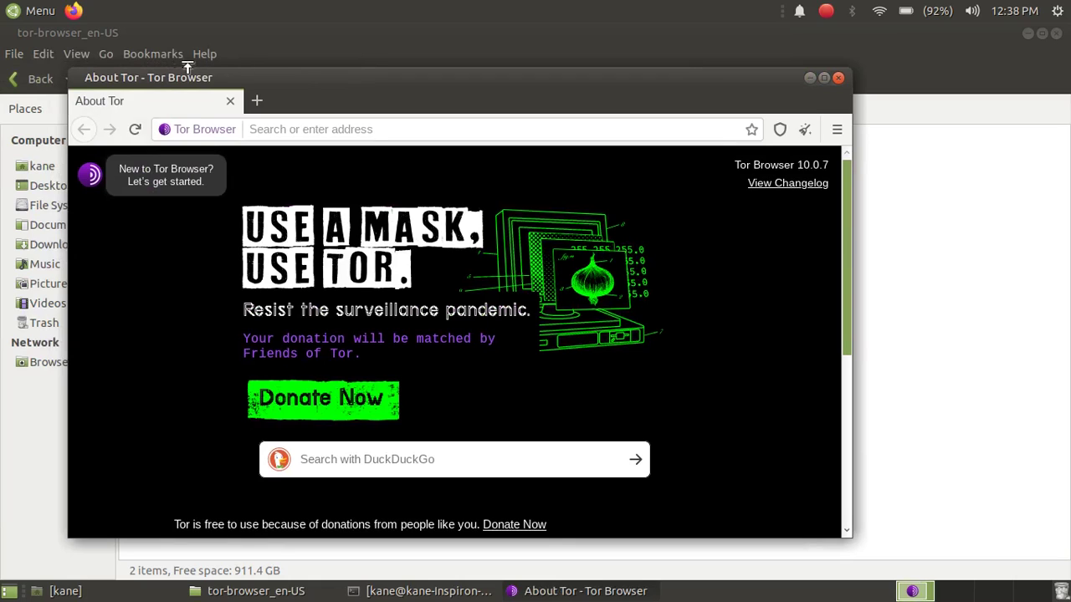
click(823, 80)
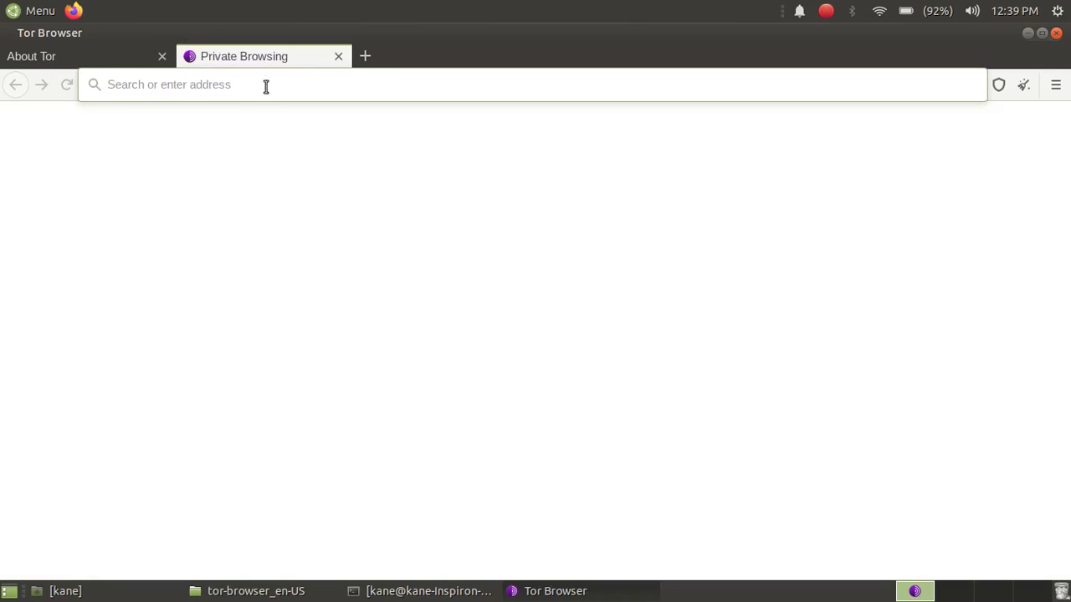
click(338, 56)
click(162, 57)
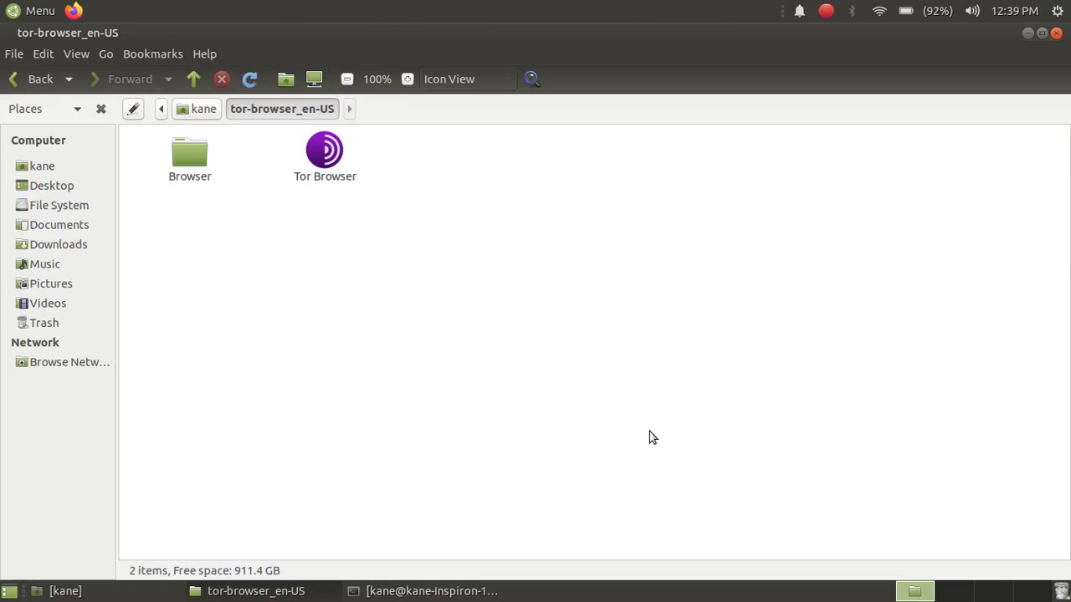
click(825, 12)
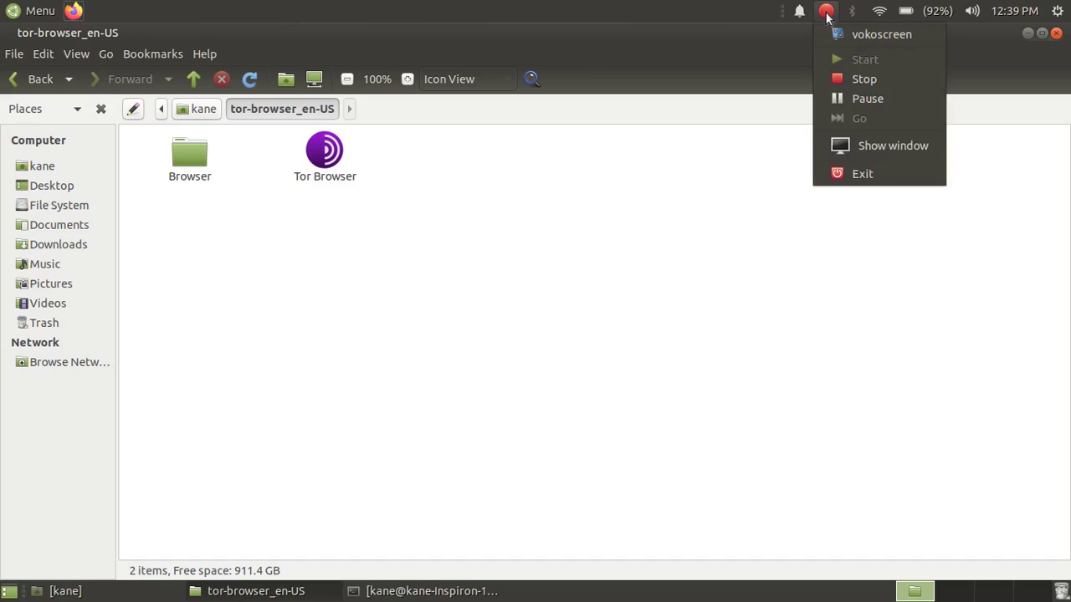